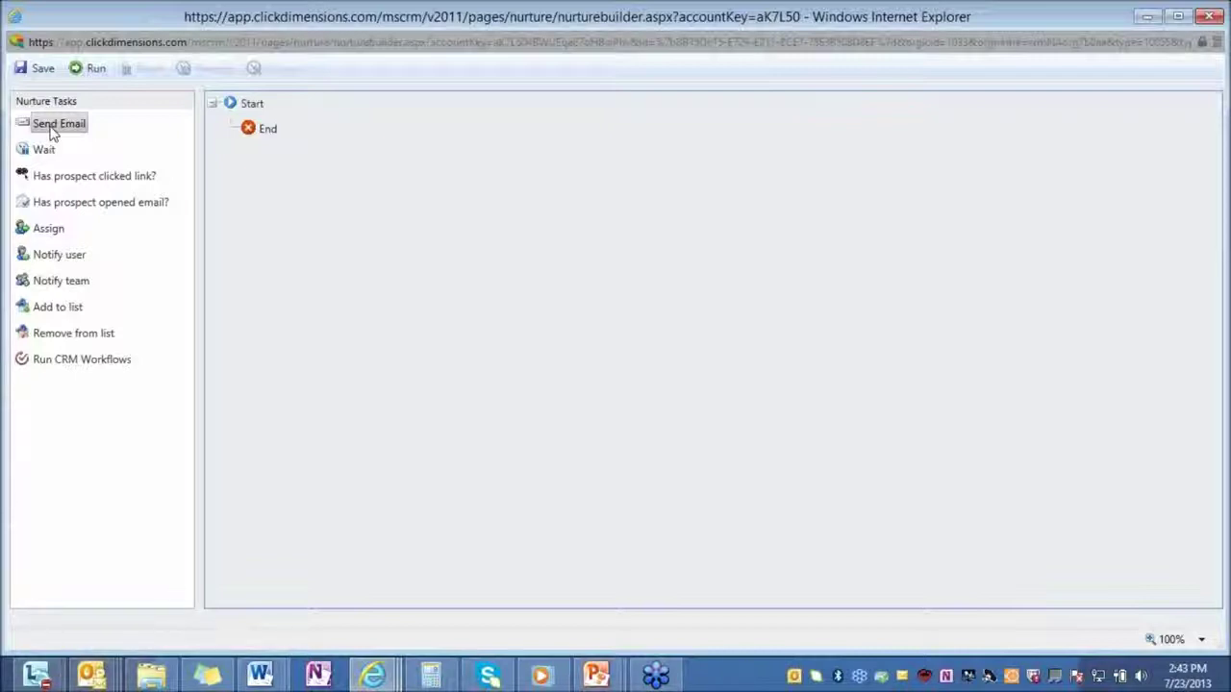
Place Send Email then Wait under Start, and set the Wait period to 2 Weeks.
left_click_drag(45, 132, 266, 137)
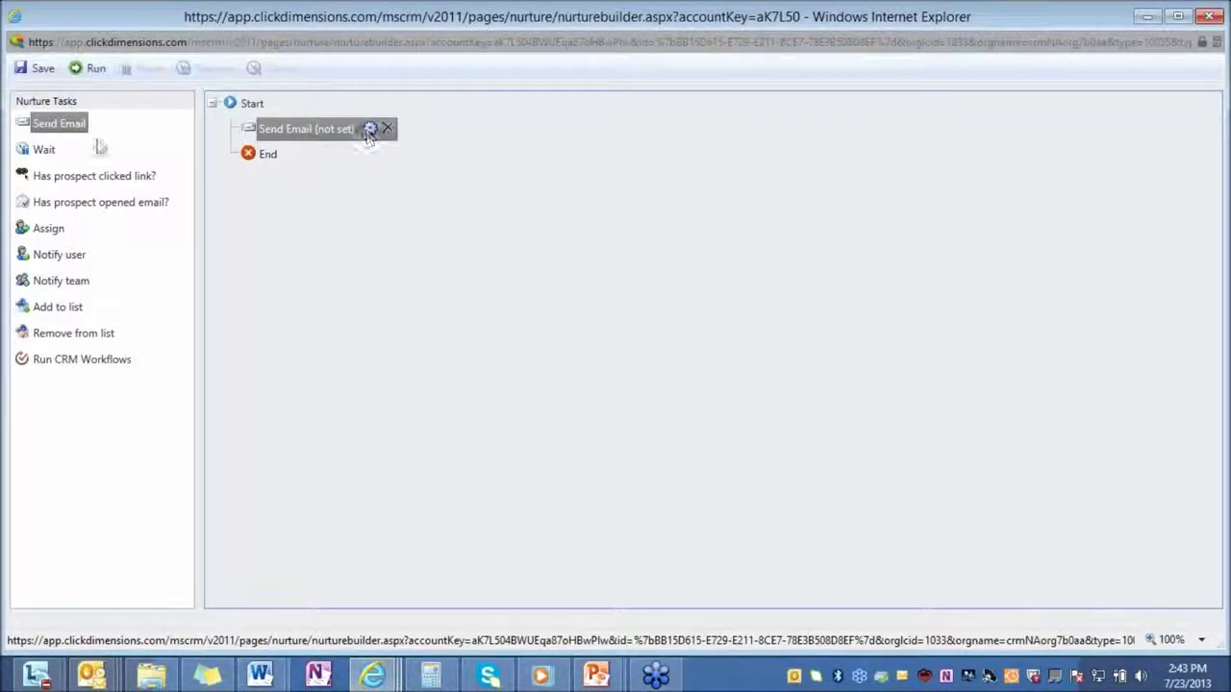
left_click_drag(44, 149, 350, 186)
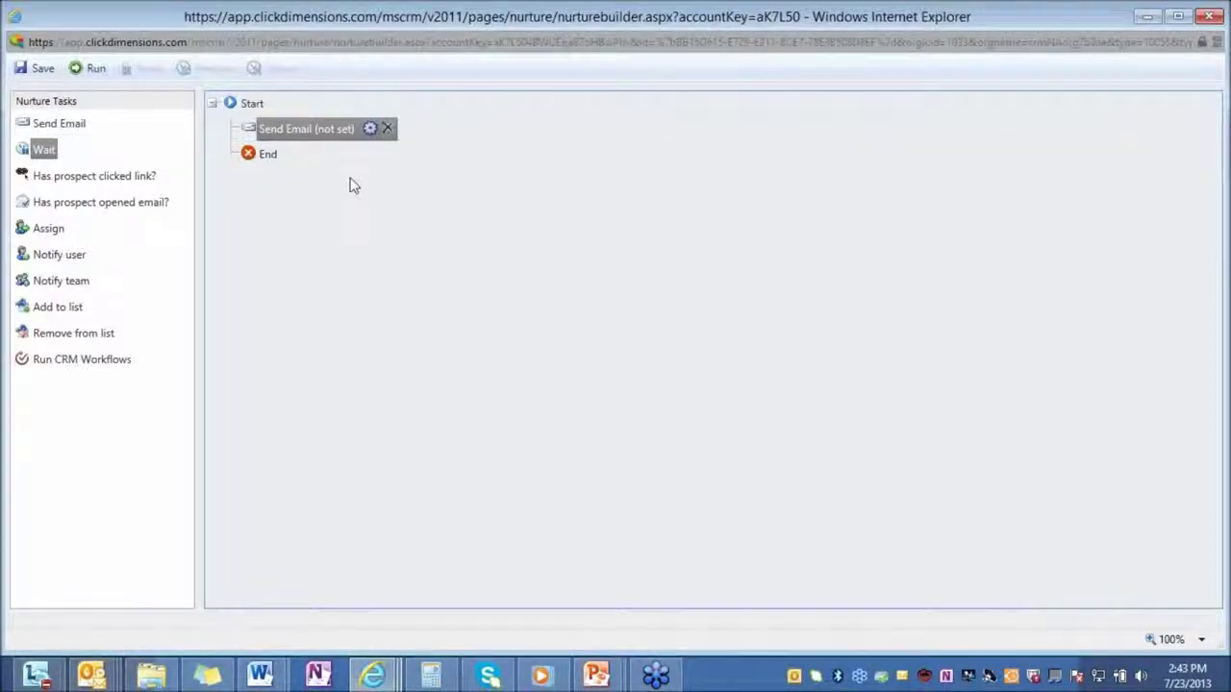
left_click(340, 154)
left_click(664, 390)
left_click(653, 408)
type("2")
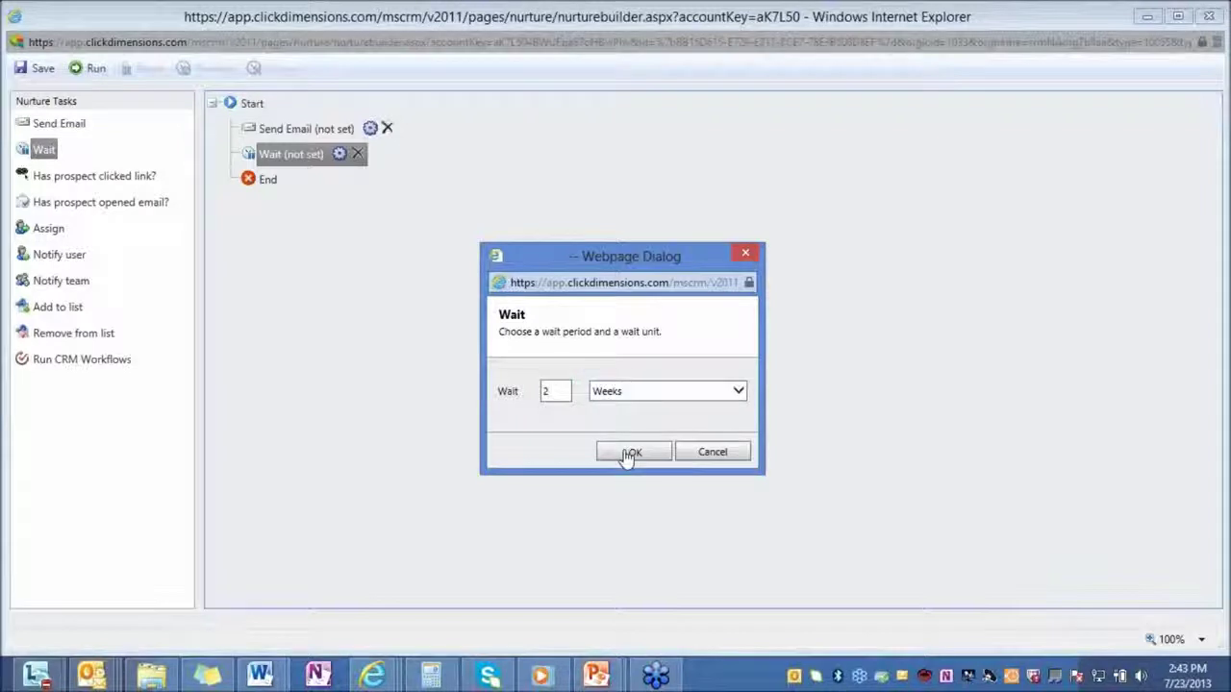
left_click(632, 453)
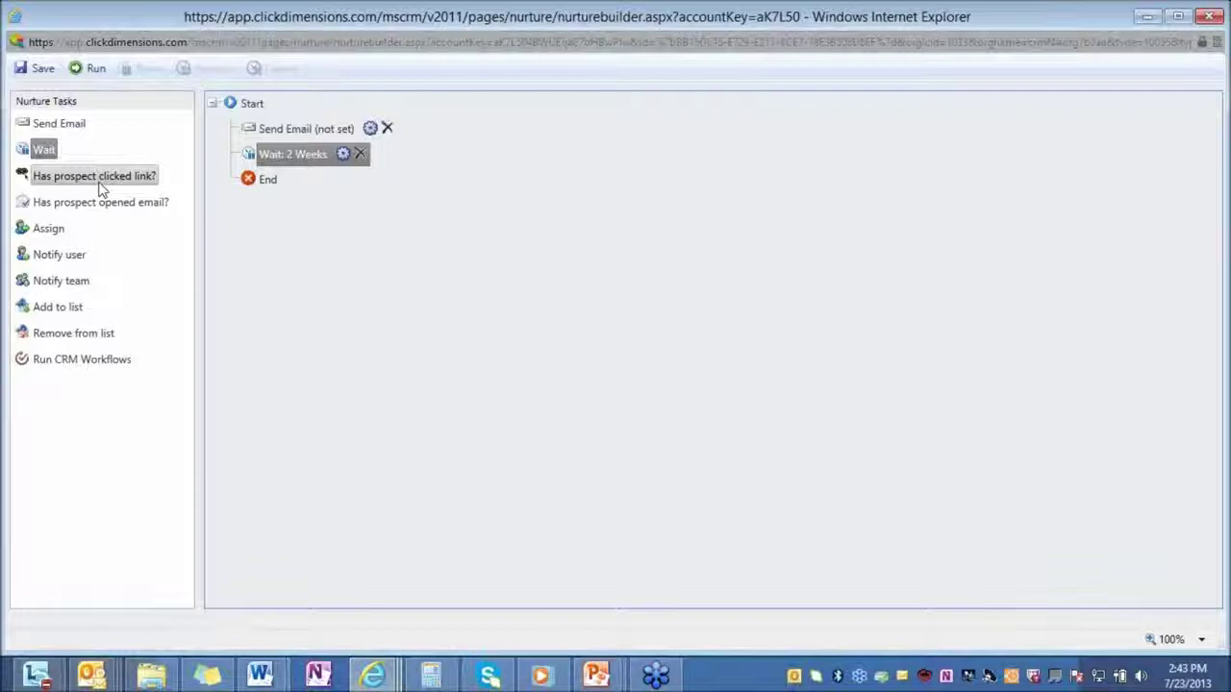
Add a 'Has prospect clicked link?' check with Assign, Notify team and Add to list under Yes.
left_click_drag(55, 178, 234, 182)
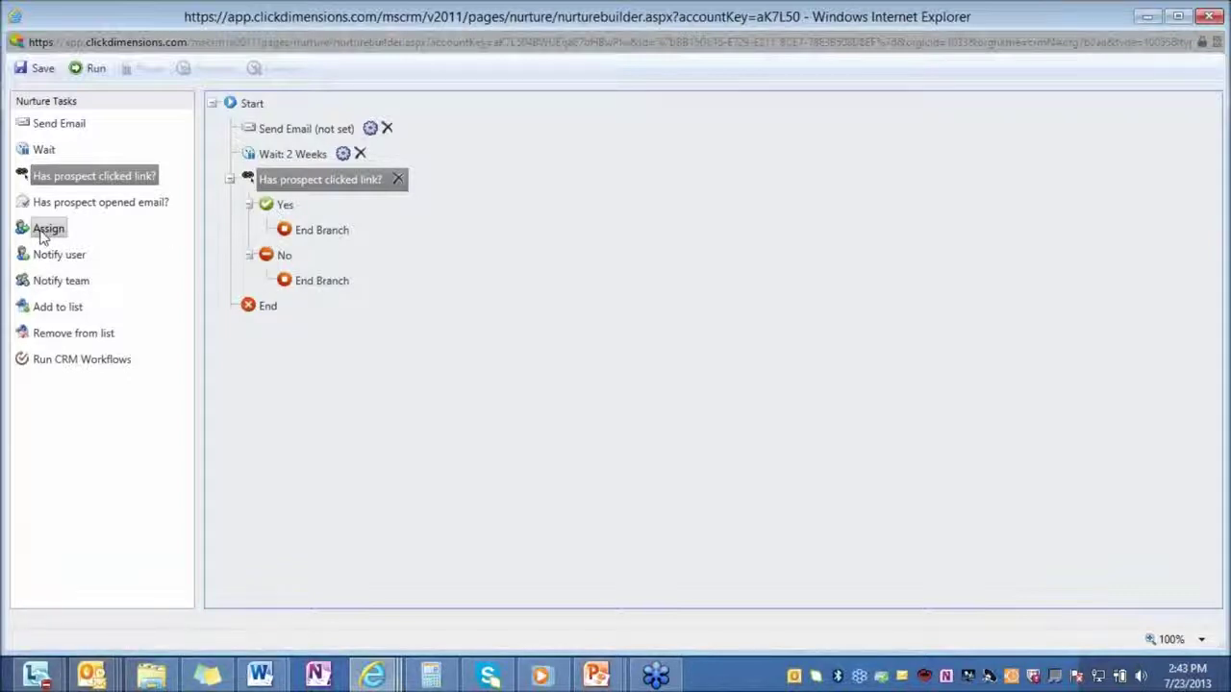
left_click_drag(44, 236, 260, 231)
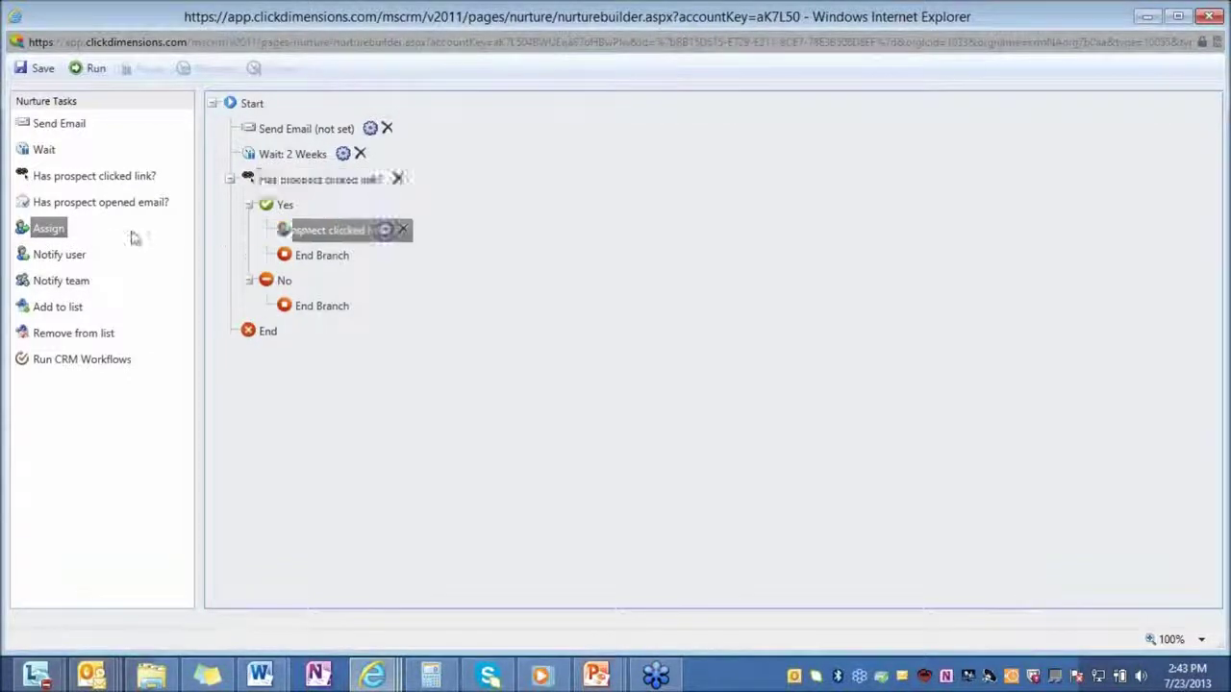
left_click_drag(59, 285, 269, 255)
left_click_drag(72, 308, 280, 281)
left_click_drag(291, 189, 100, 135)
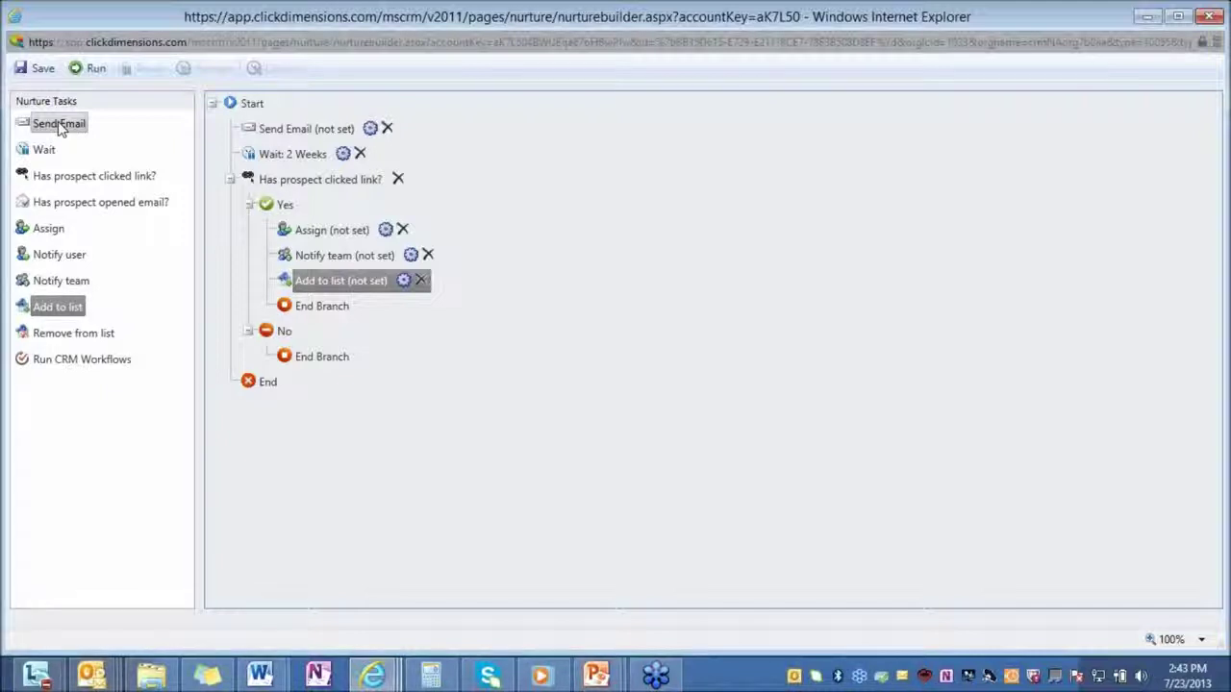
Fill the No branch with Send Email, Wait and a 'Has prospect opened email?' check.
left_click_drag(57, 130, 278, 354)
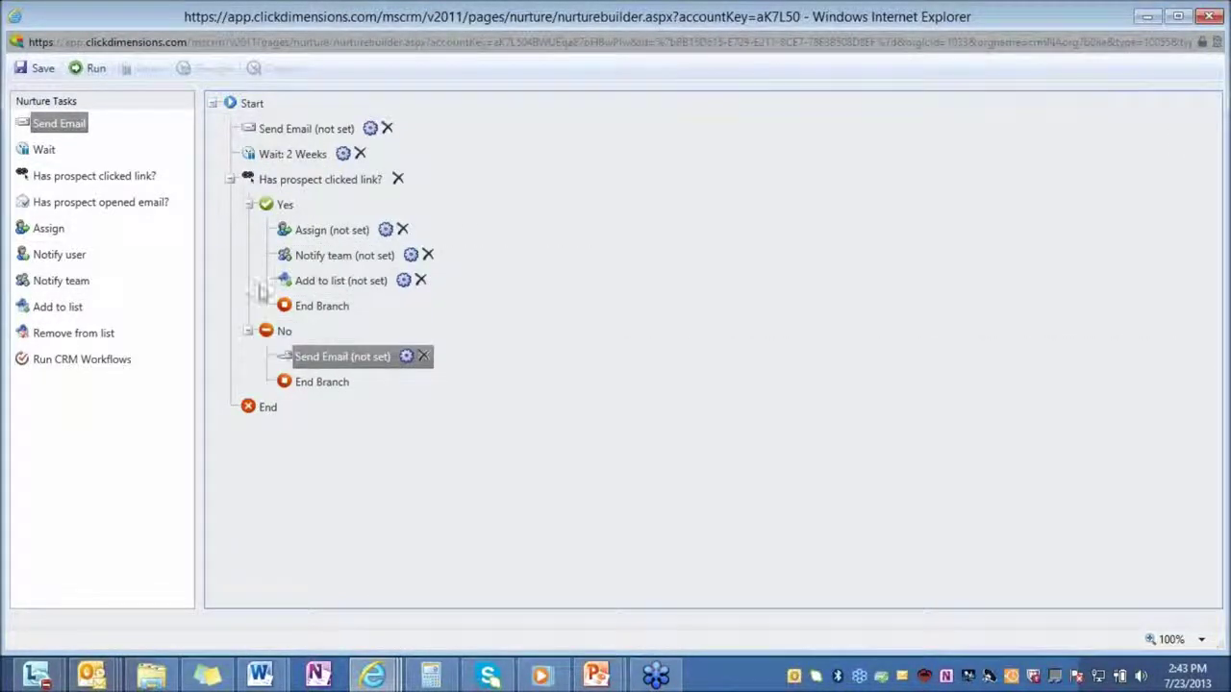
left_click_drag(50, 157, 282, 377)
left_click_drag(64, 209, 295, 400)
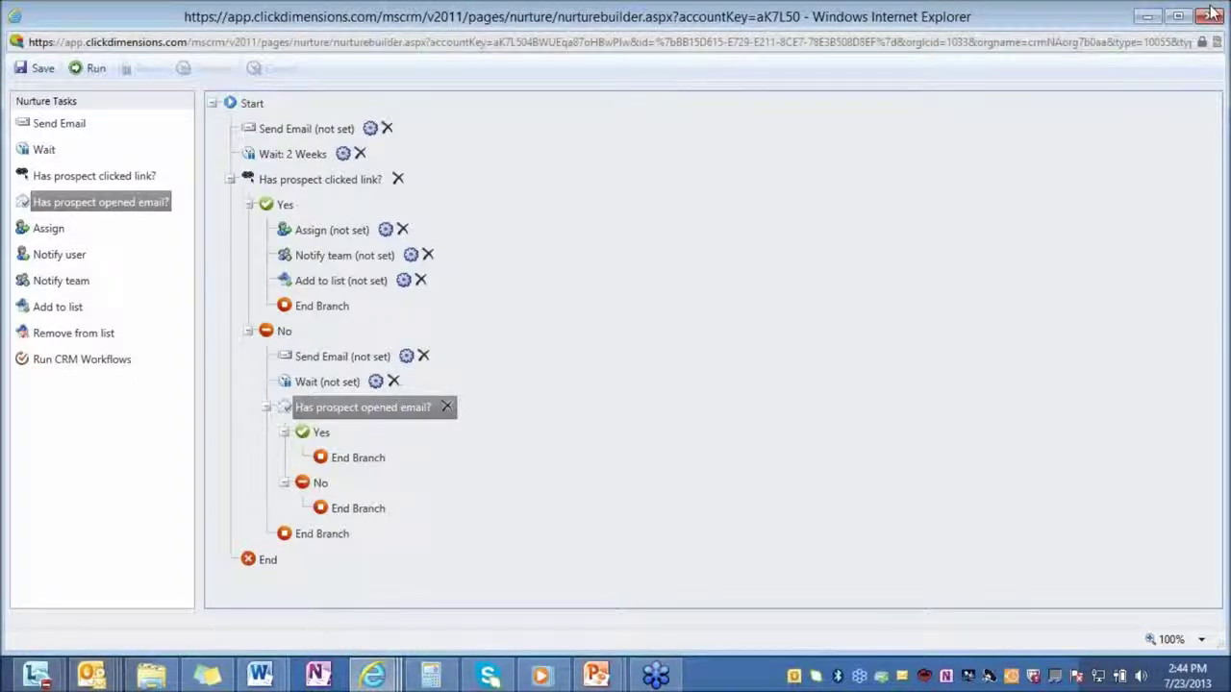
Close the nurture builder and search the Contacts list for the contact by first name.
left_click(1214, 14)
left_click(66, 517)
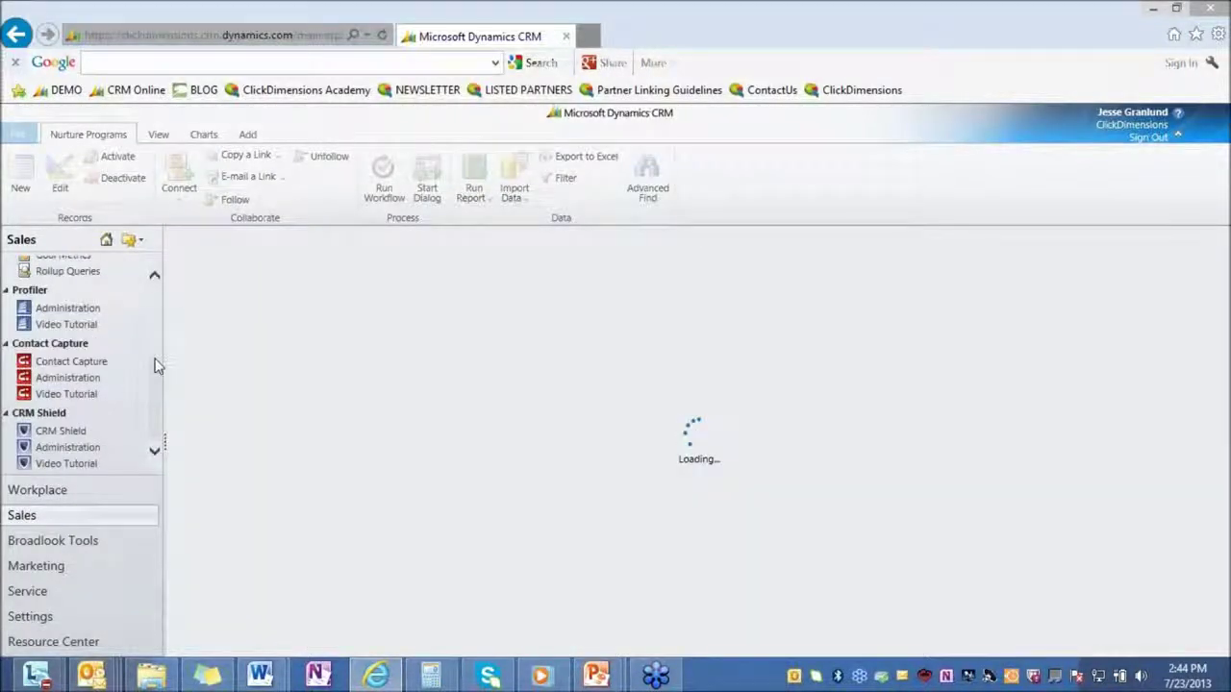
scroll(75, 337, "up", 2)
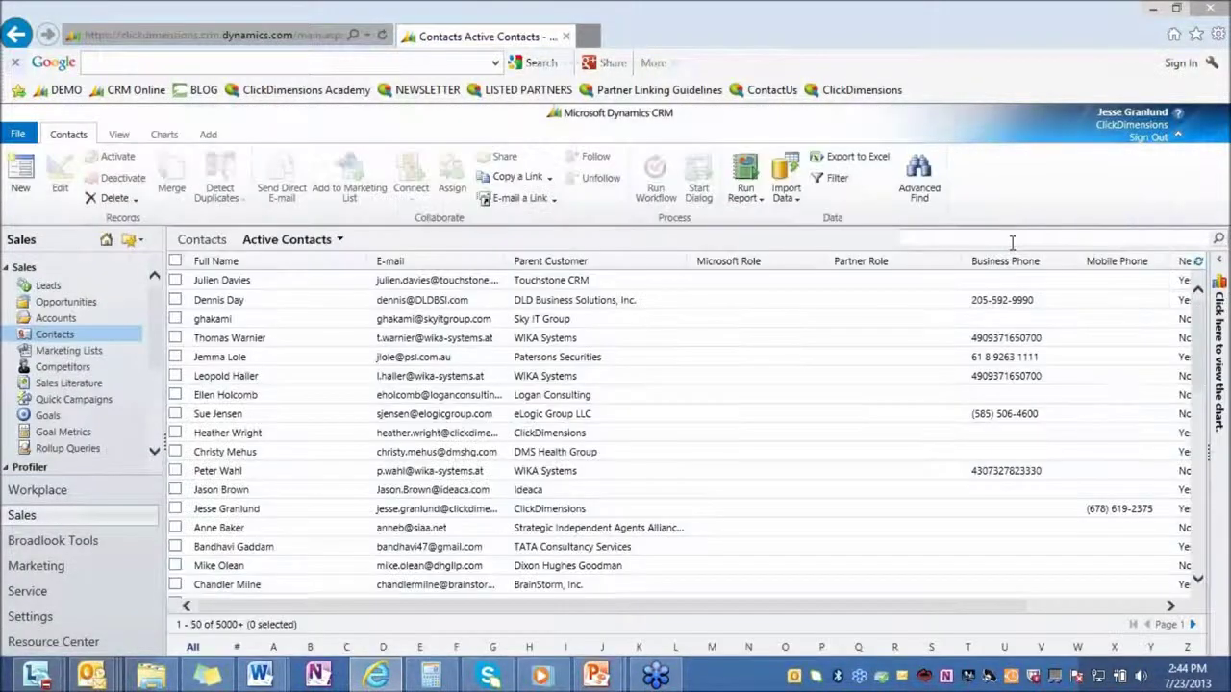
left_click(1012, 238)
type("jesse")
key("Return")
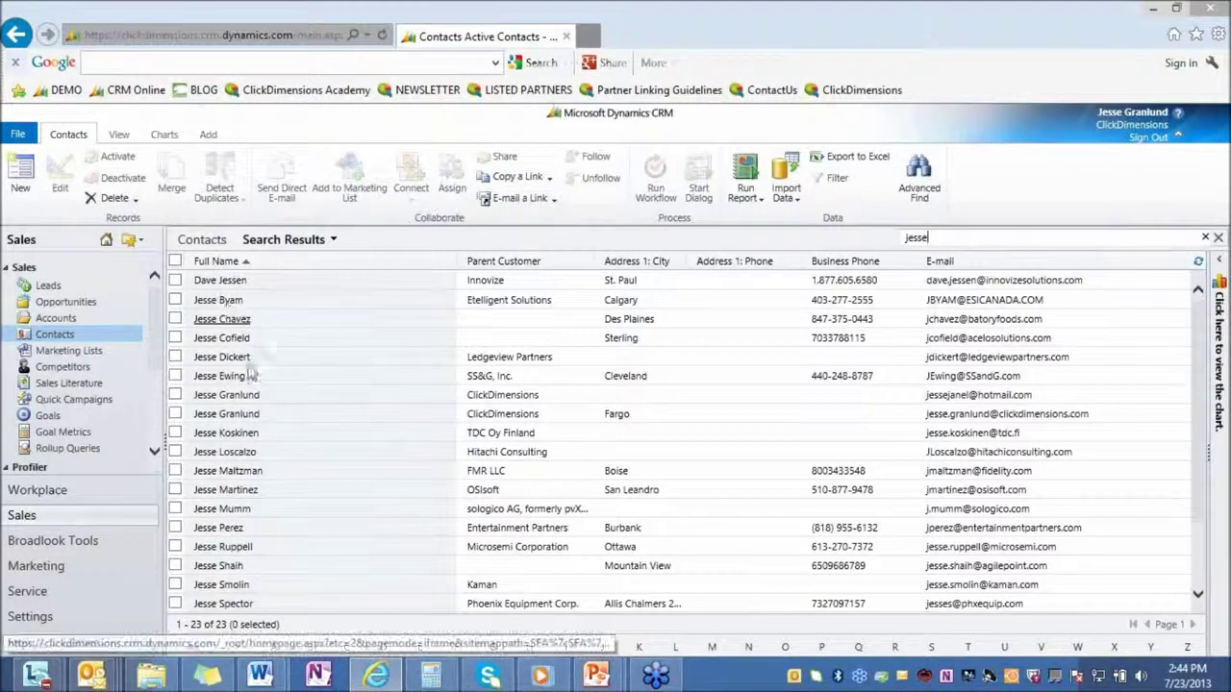
Open the matching contact maximized and show its Nurture Programs: MDR Nurture Completed, PAM Nurture Running.
left_click(284, 394)
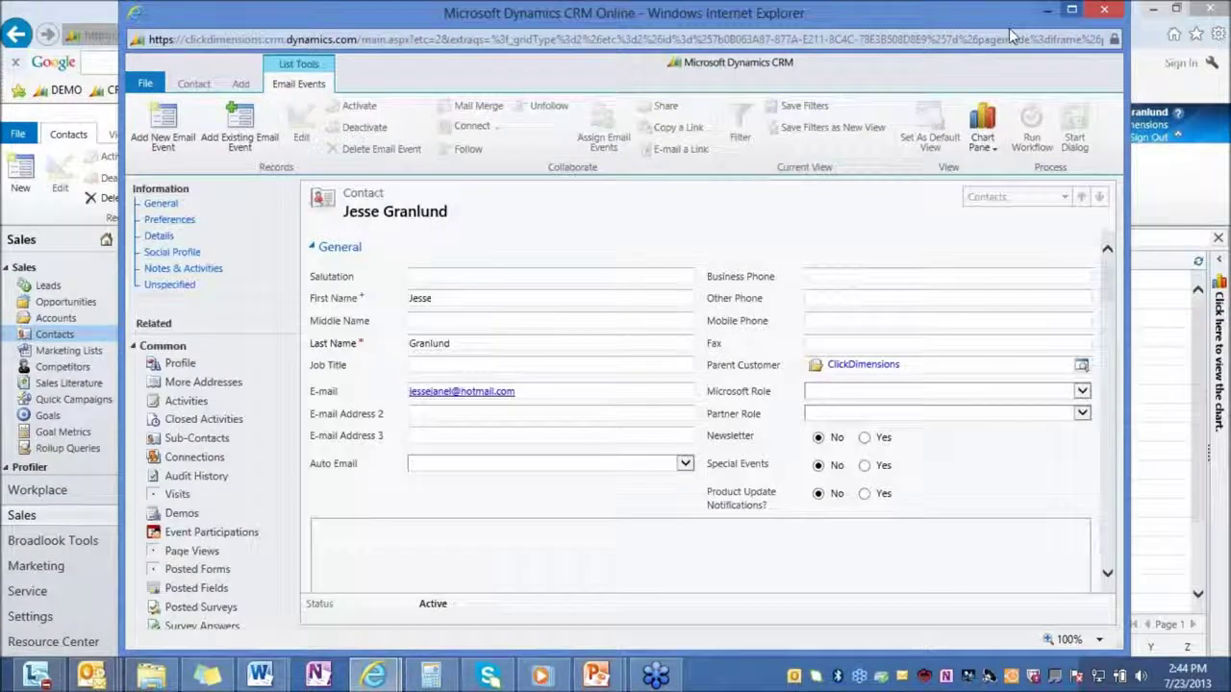
left_click(1071, 9)
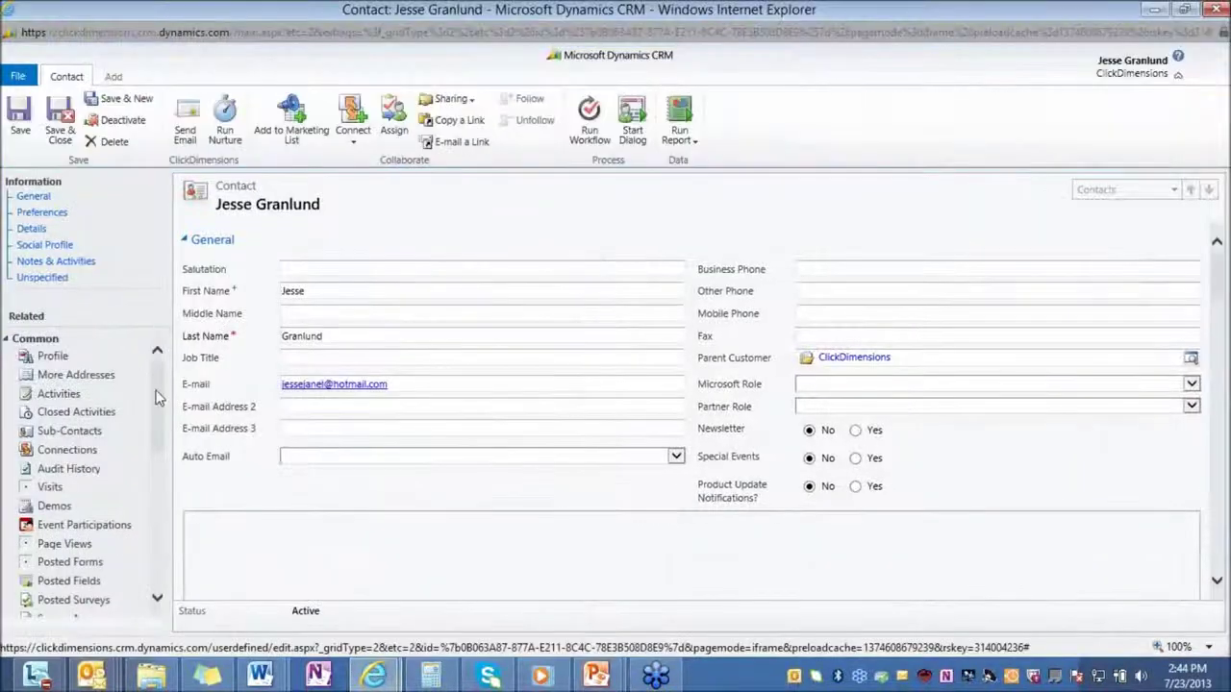
scroll(86, 500, "down", 3)
scroll(85, 500, "down", 1)
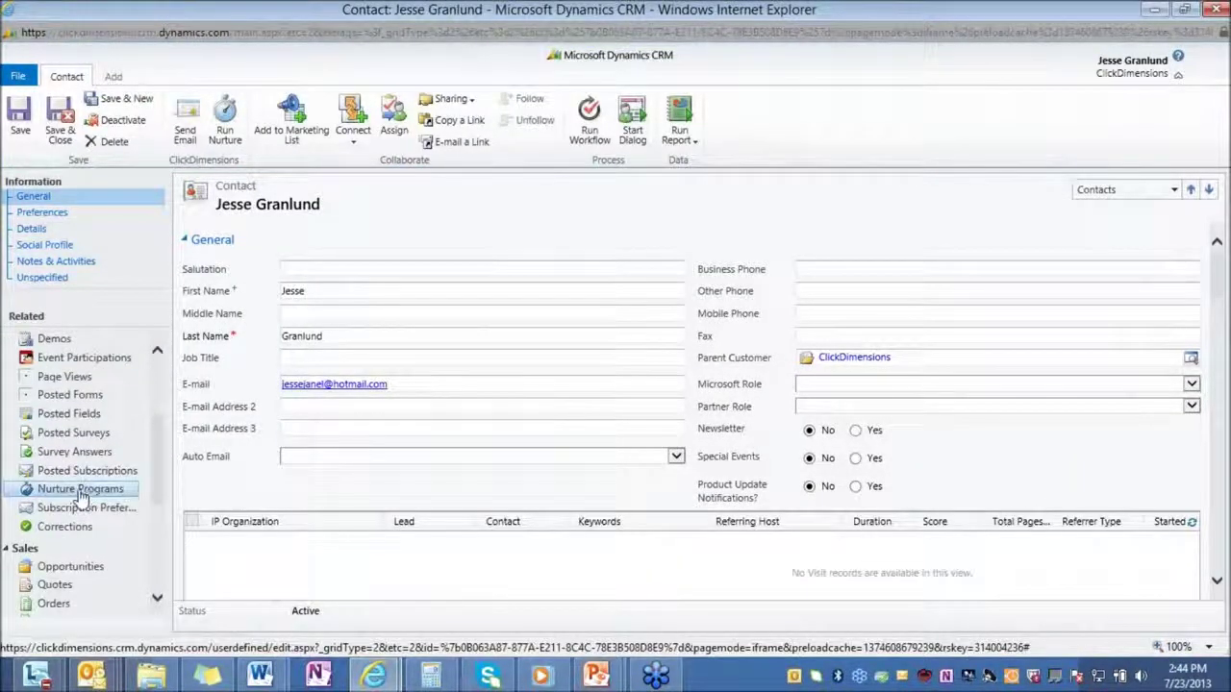
left_click(81, 491)
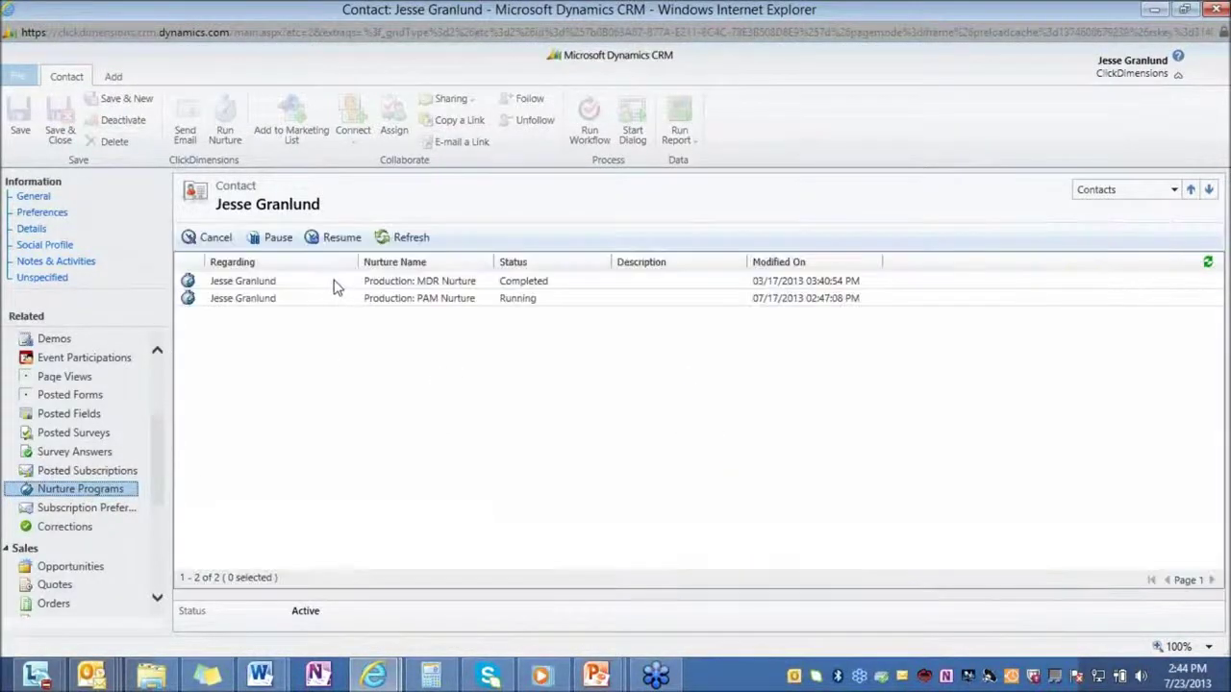
Review the Production: MDR Nurture history down to Nurture Ended (March 17, 2013), then close it.
left_click(335, 282)
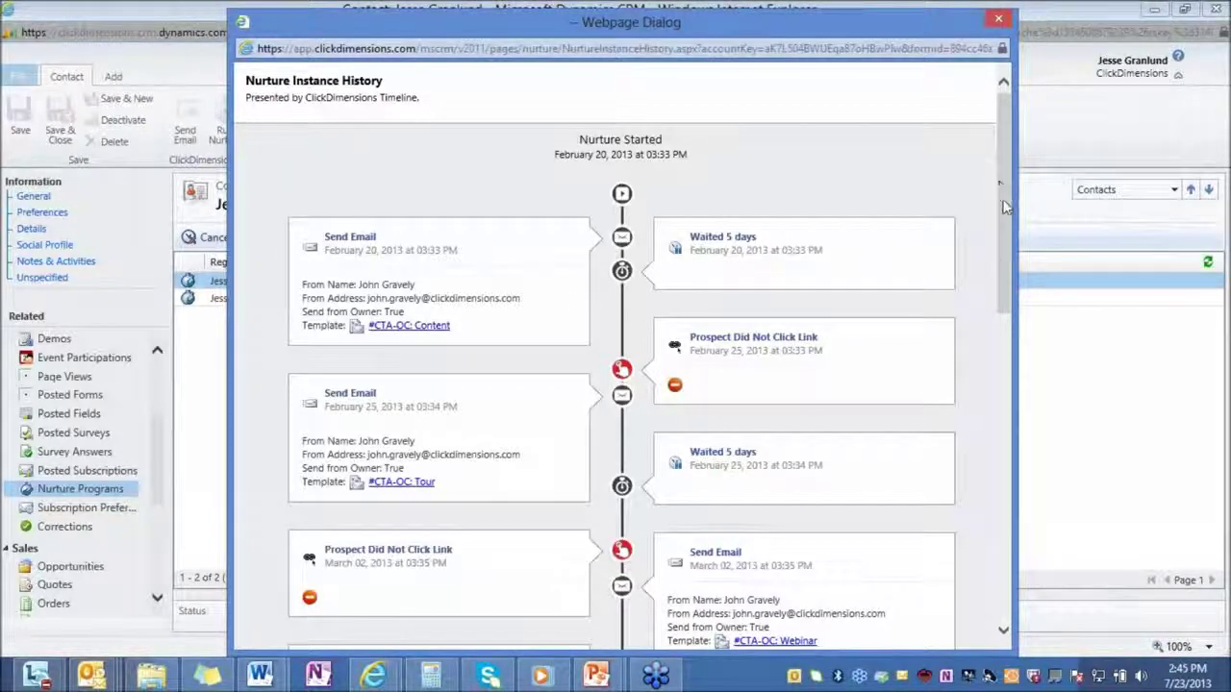
scroll(1006, 198, "down", 1)
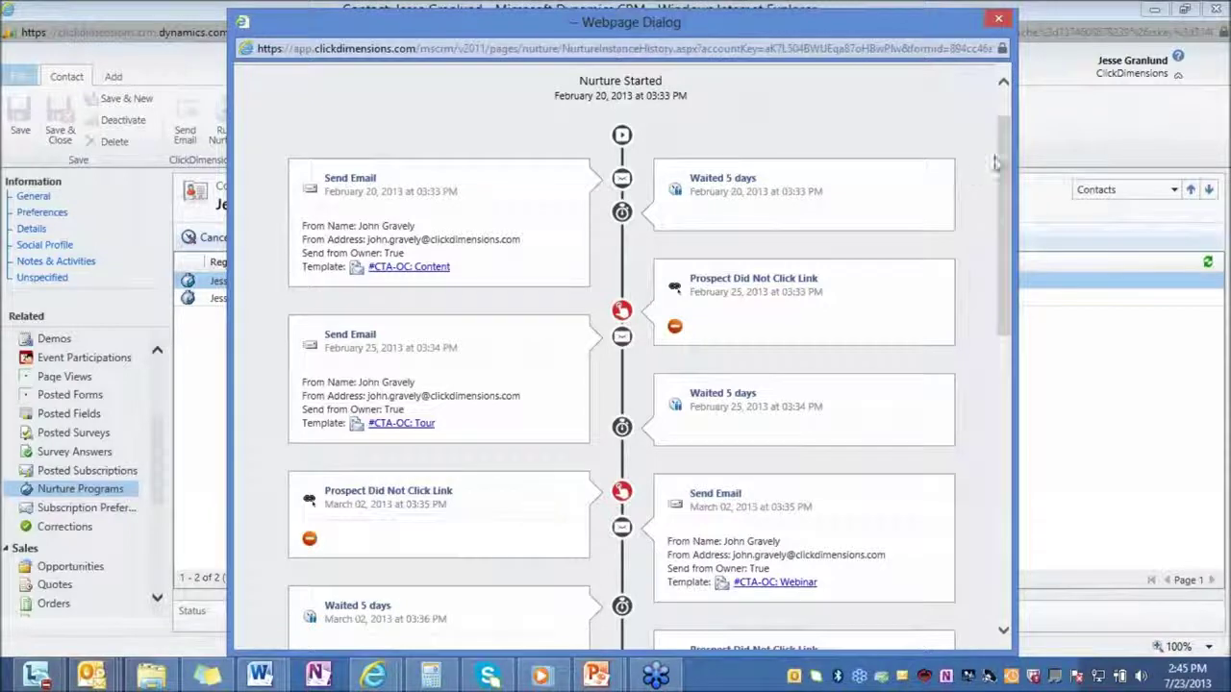
left_click_drag(1006, 167, 1007, 485)
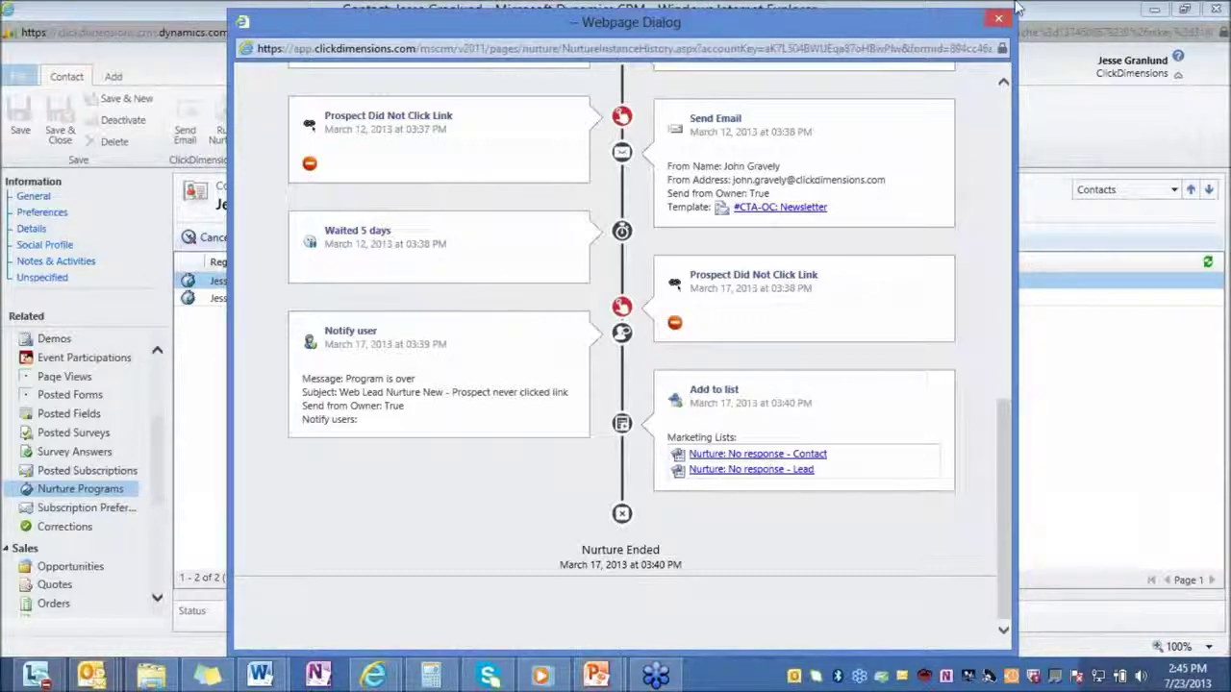
left_click(996, 23)
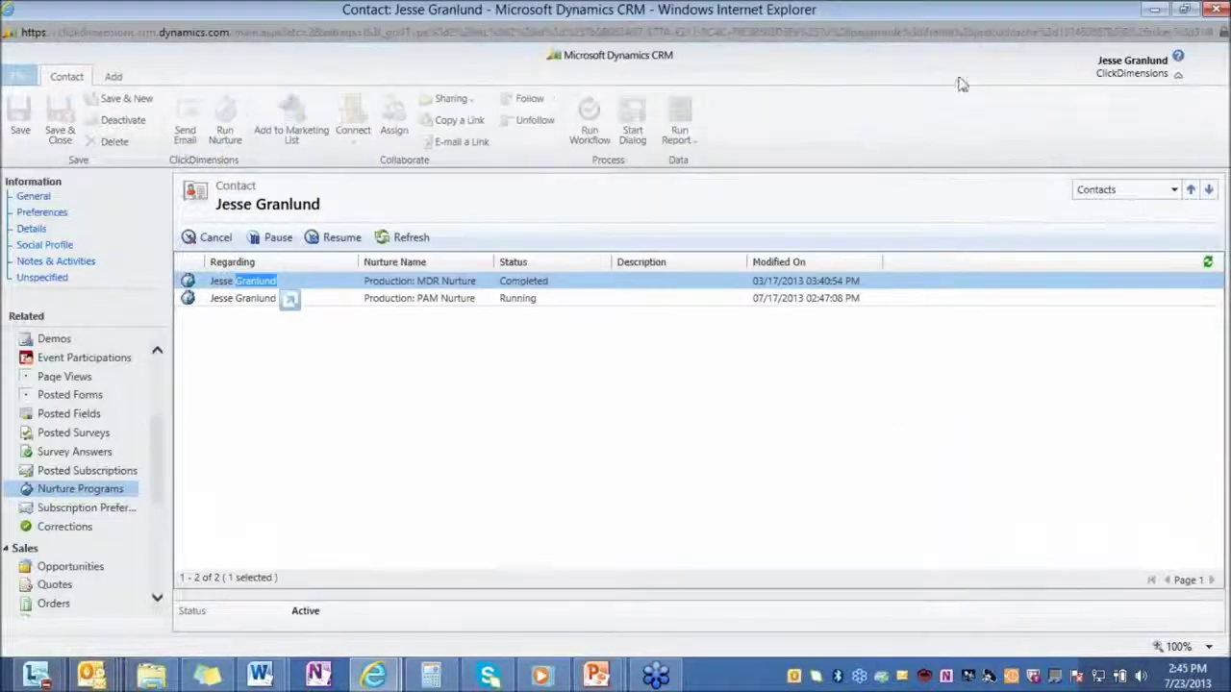
From the contact's General view, run Production: MDR Nurture, dismiss the confirmation and close the window.
left_click(53, 198)
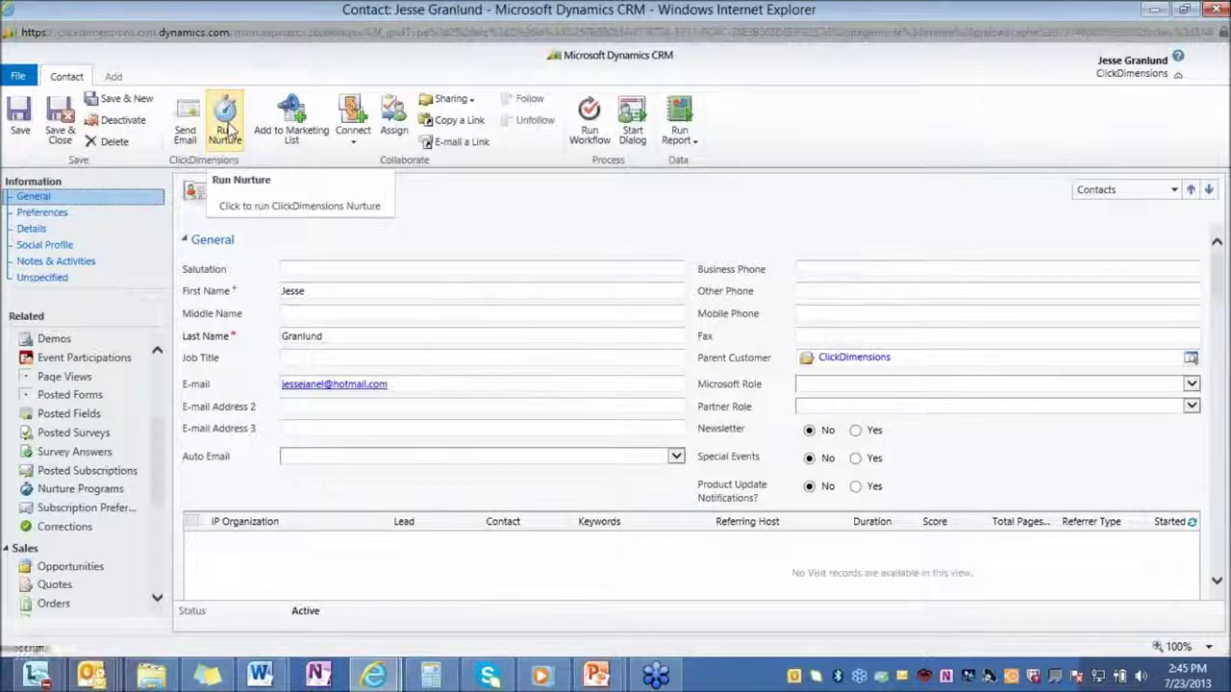
left_click(225, 133)
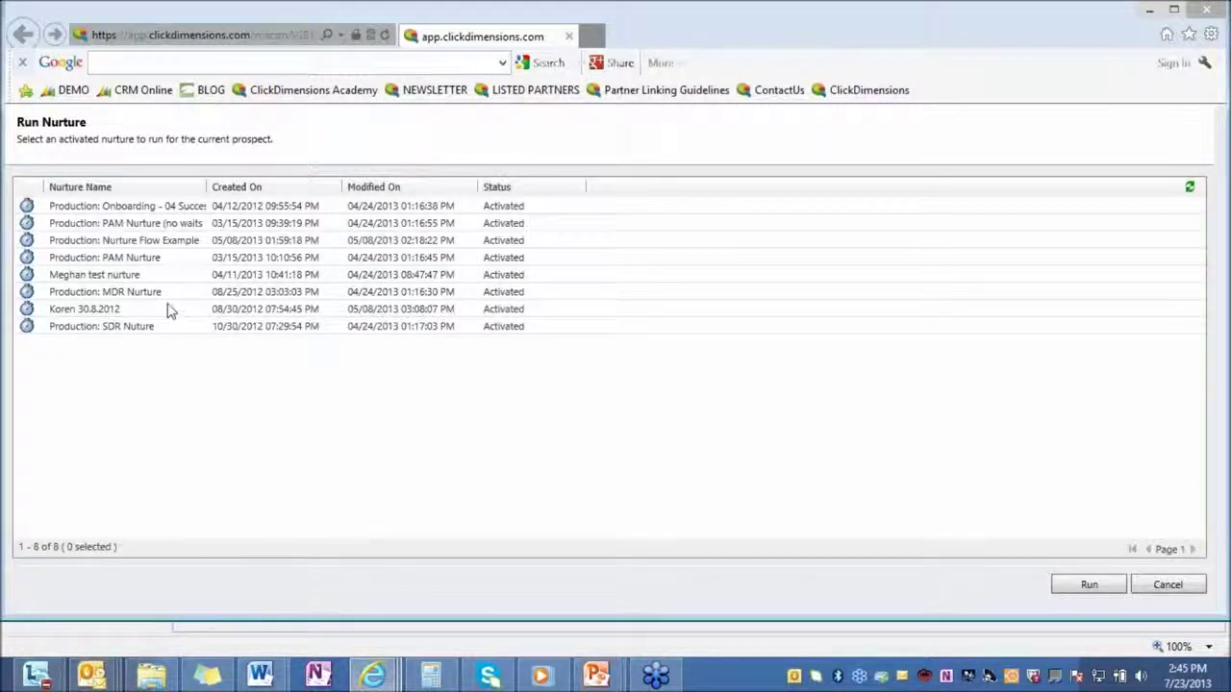
left_click(168, 296)
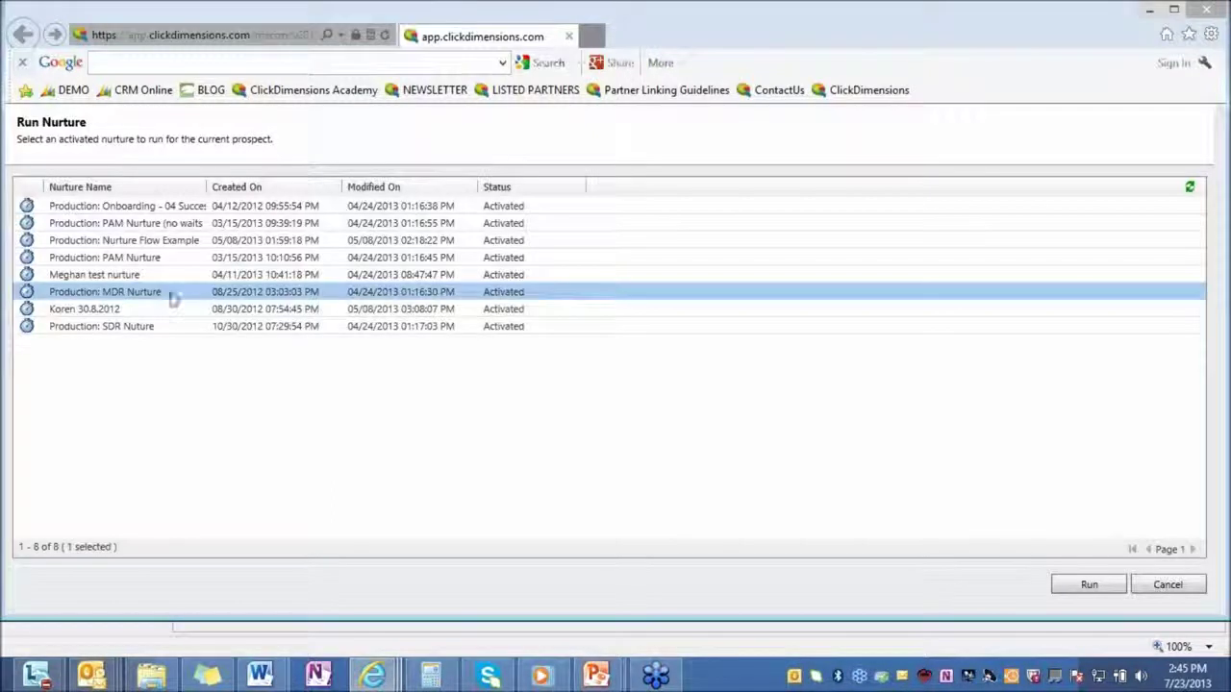
left_click(1106, 586)
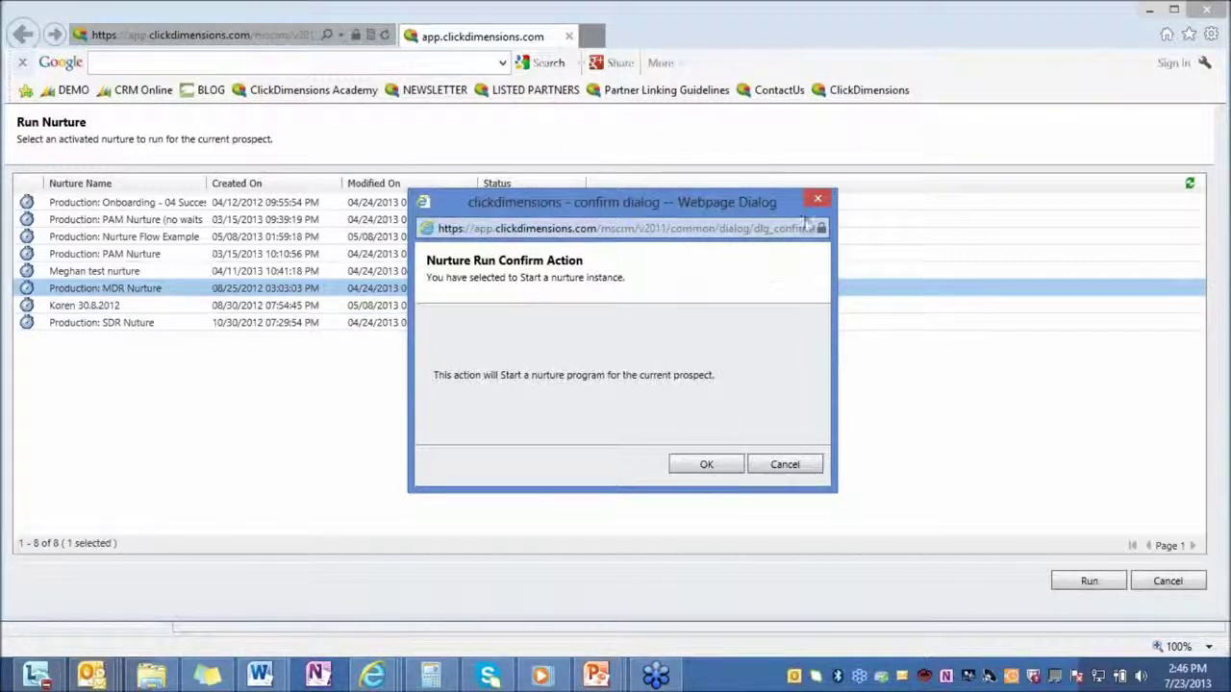
left_click(816, 202)
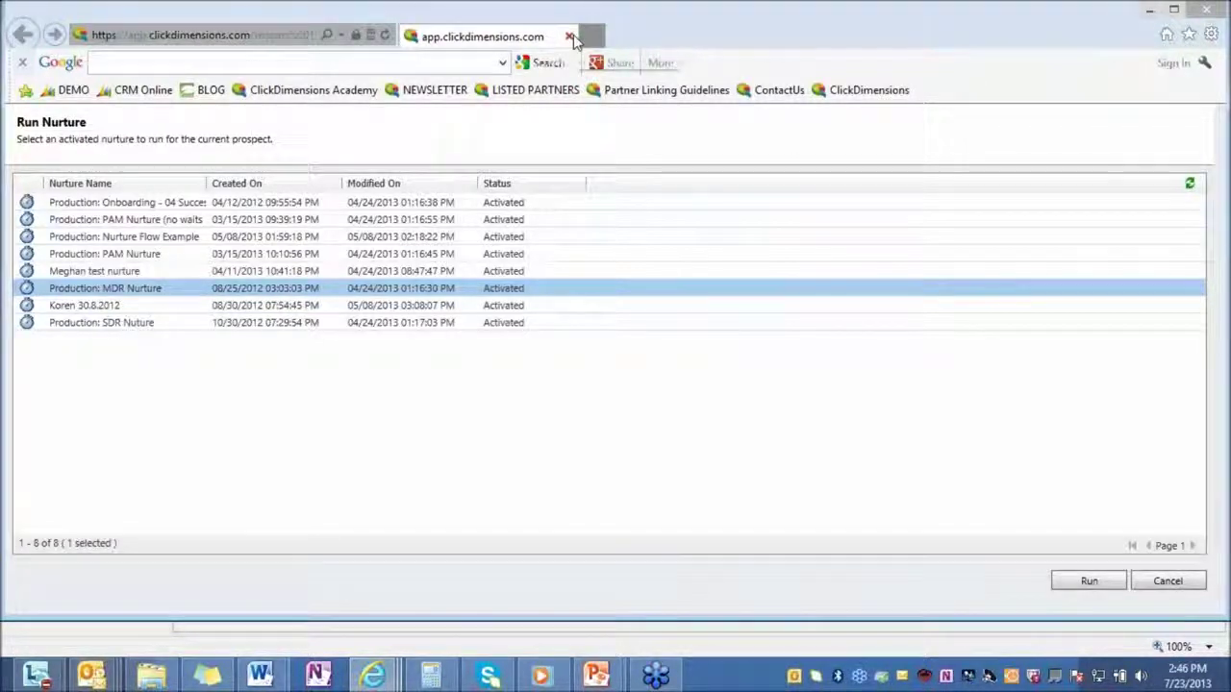
left_click(570, 37)
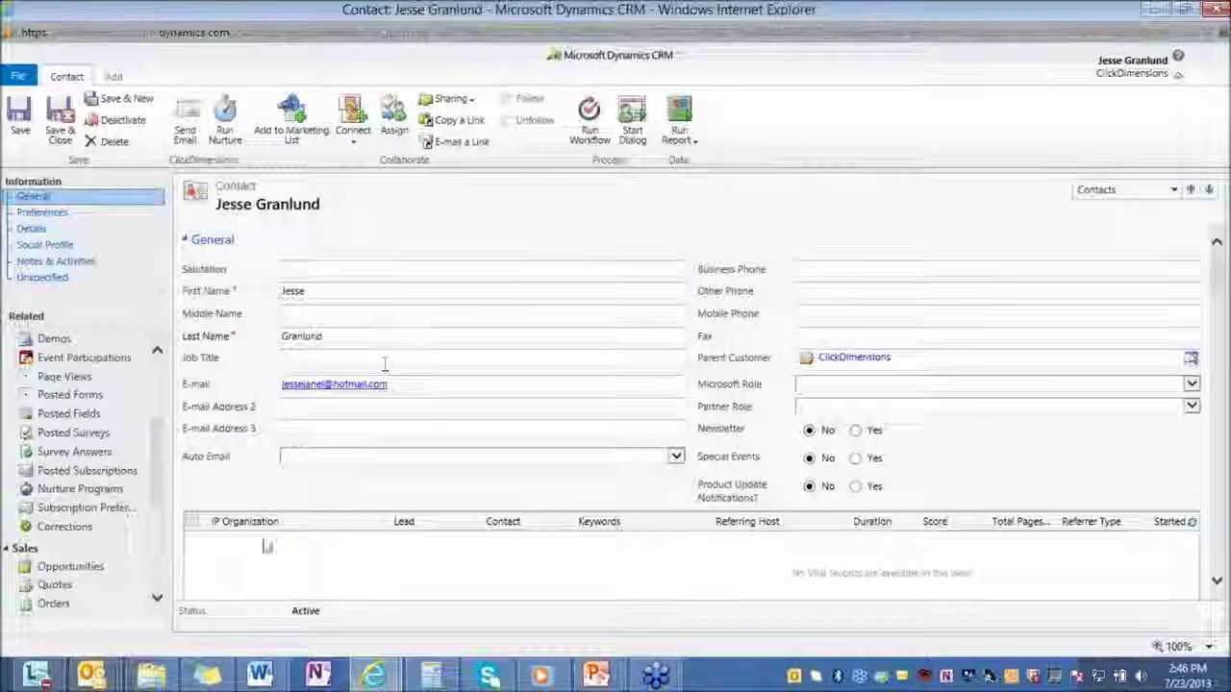
Search Contacts by the person's full name, open the record maximized and show its Social Profile.
left_click(1214, 9)
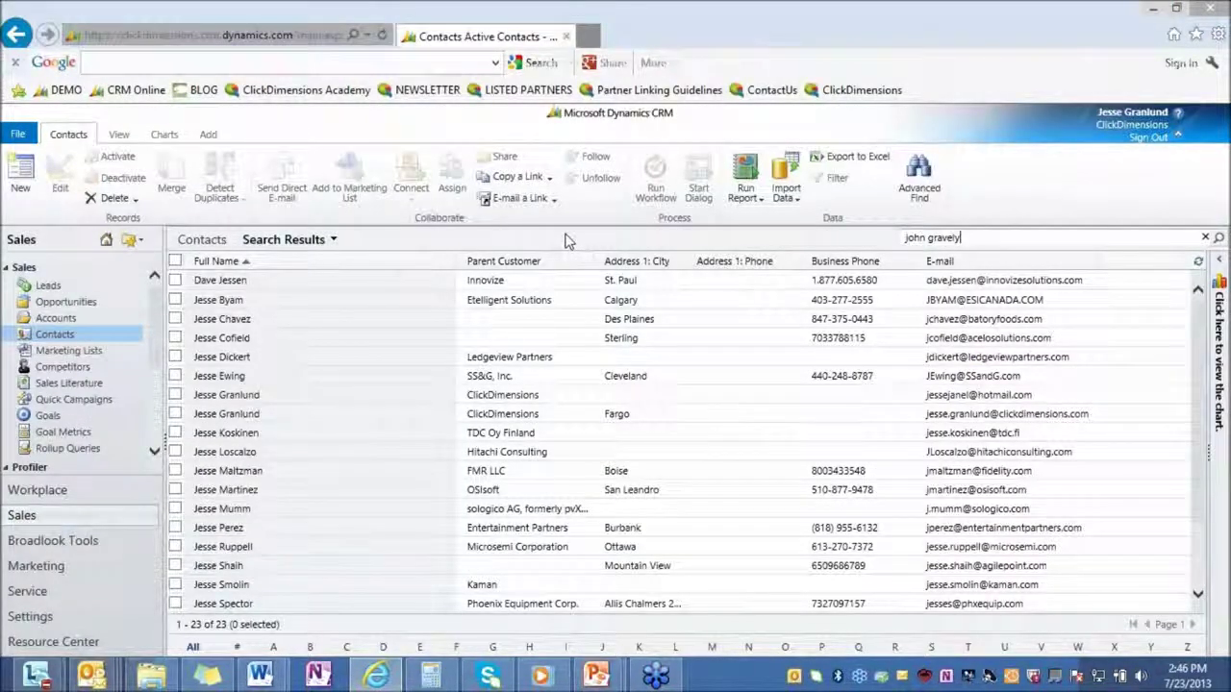
key("Return")
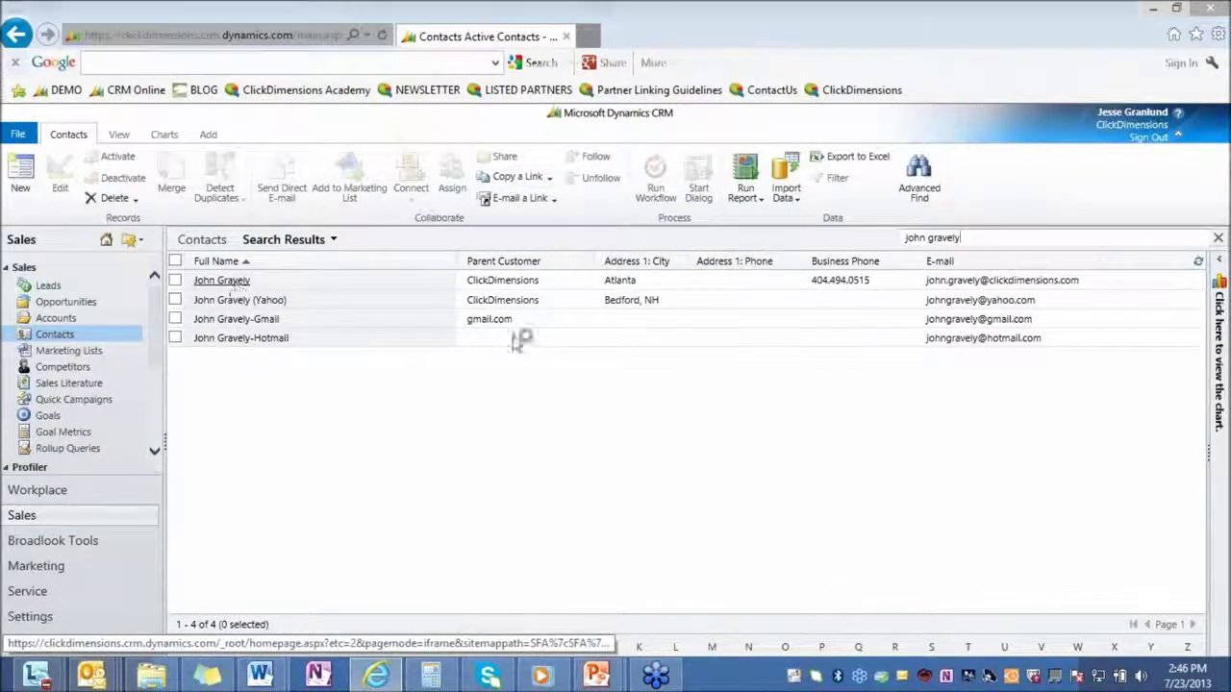
left_click(223, 280)
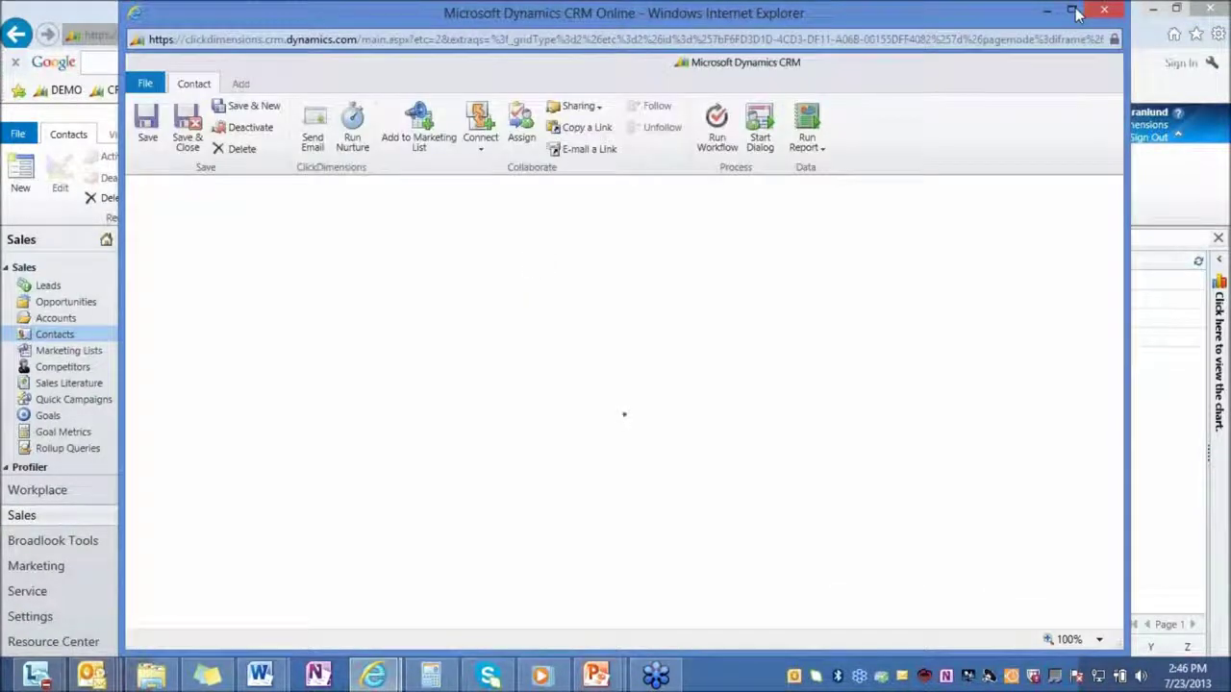
left_click(1074, 11)
left_click(52, 244)
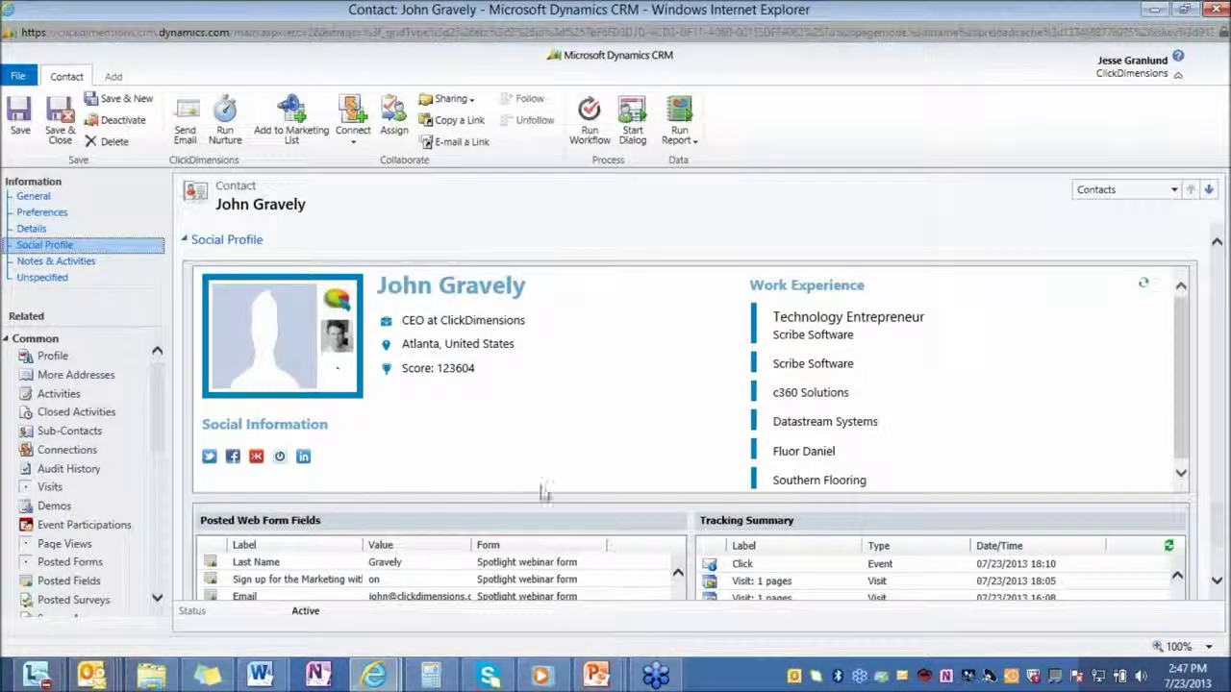
Return to the PowerPoint slide show and advance to the closing Contact slide.
mouse_move(595, 676)
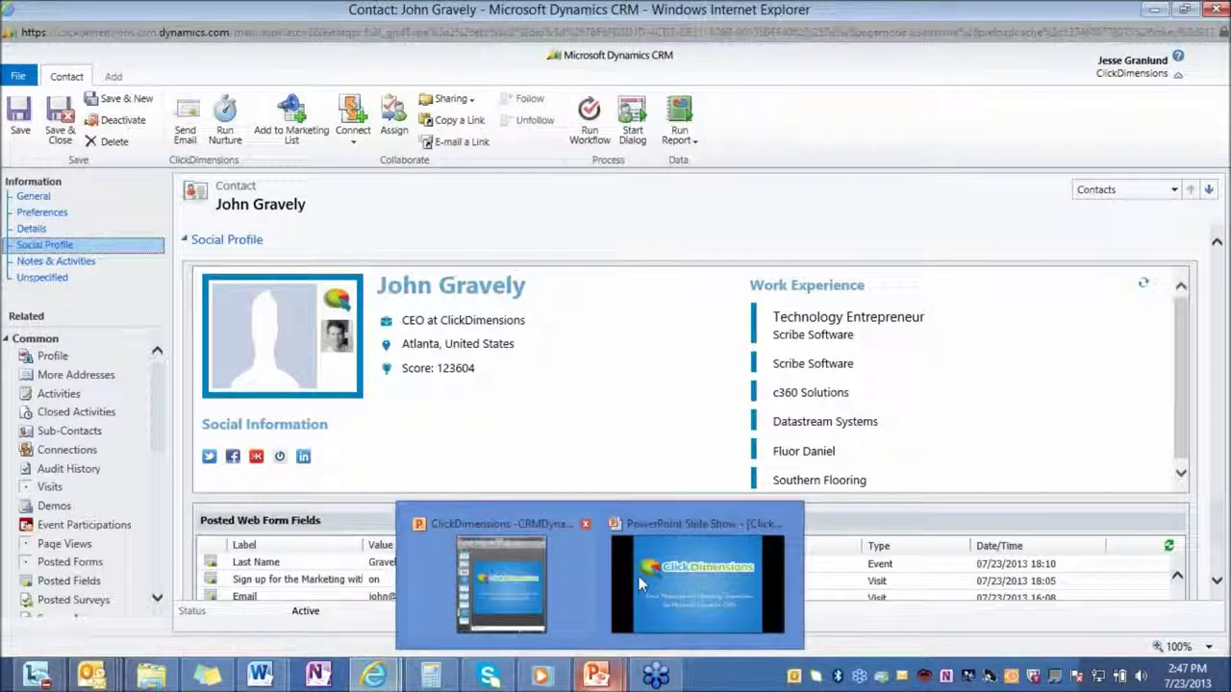
left_click(640, 583)
left_click(641, 583)
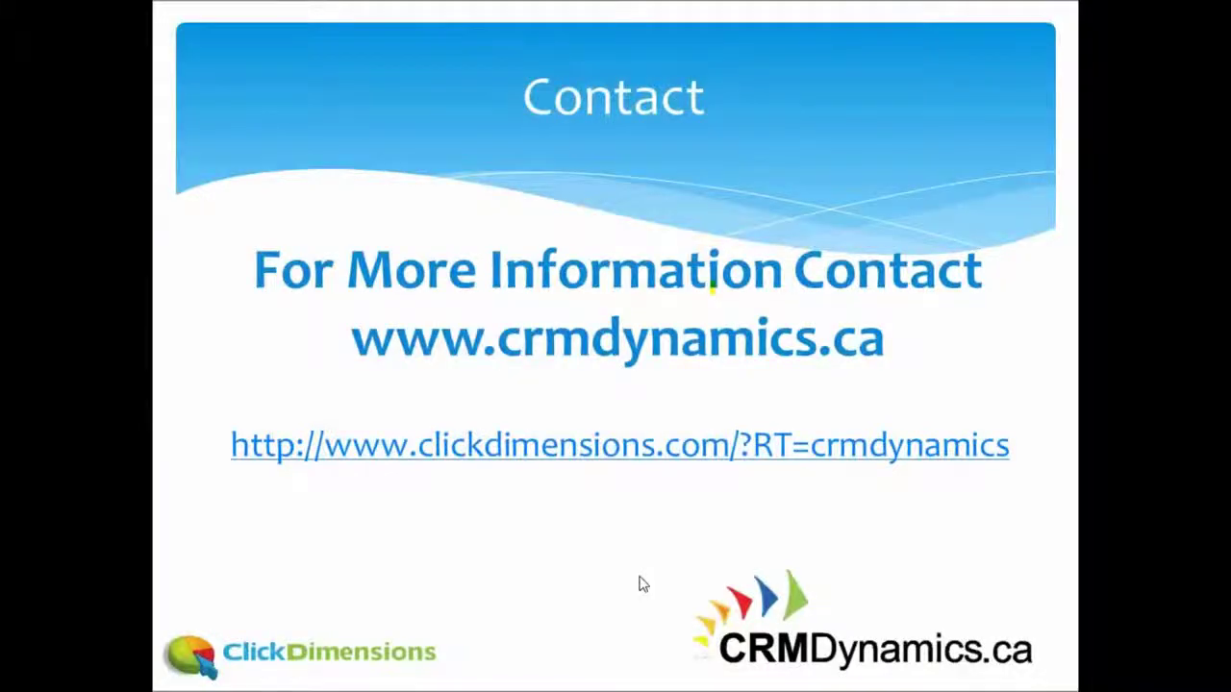